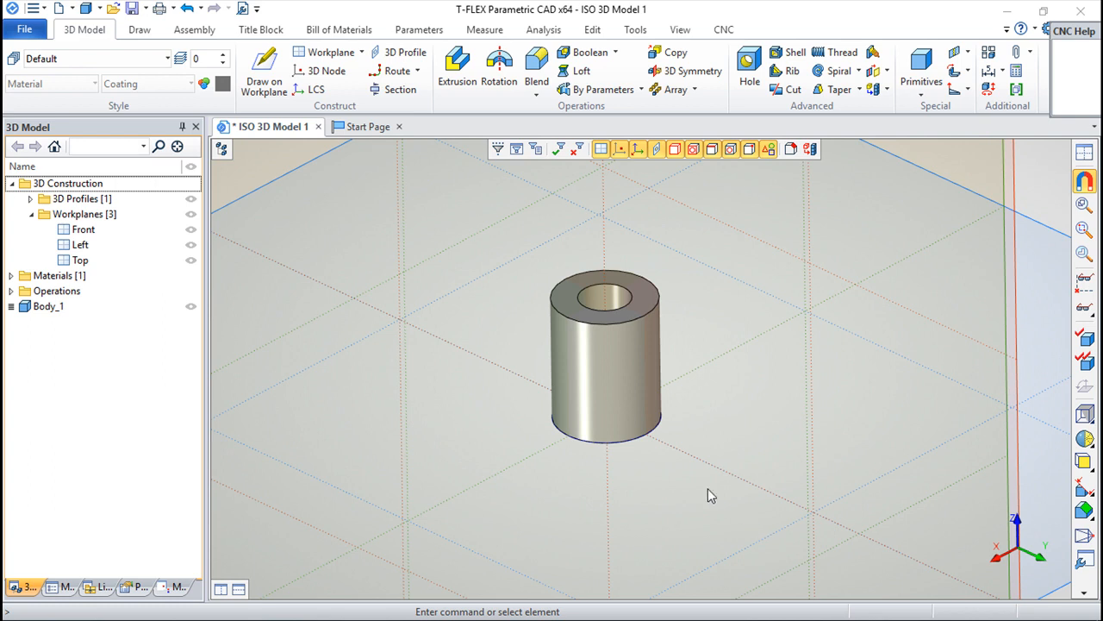
# Start a thread on the cylinder's outer face and set its type to Non-standard
pyautogui.moveTo(756, 341); pyautogui.dragTo(745, 380, button='middle')
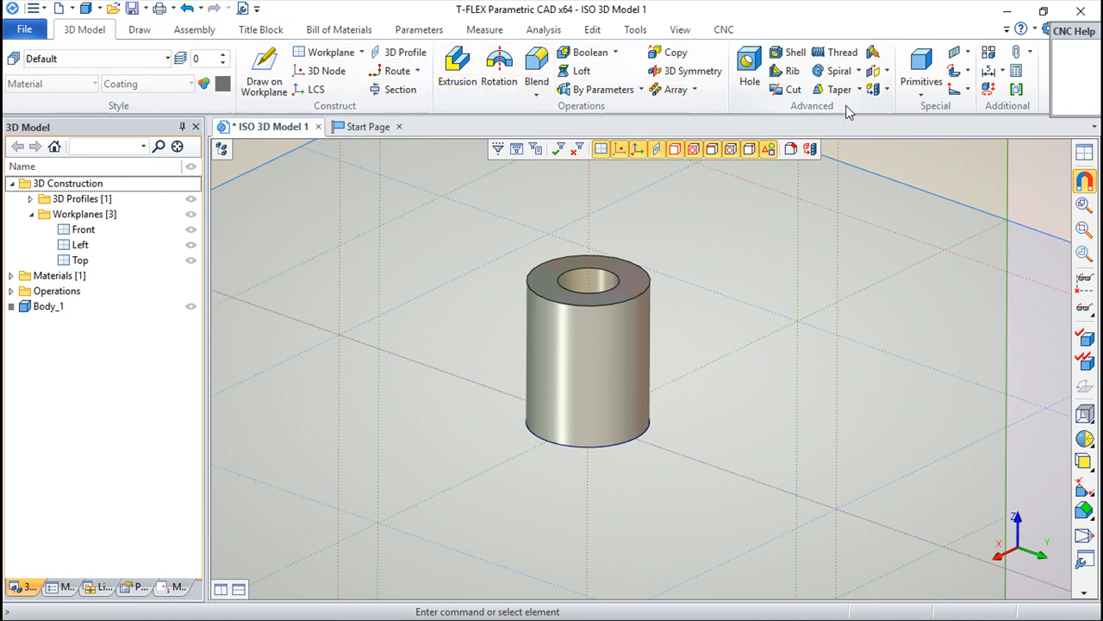
pyautogui.click(836, 54)
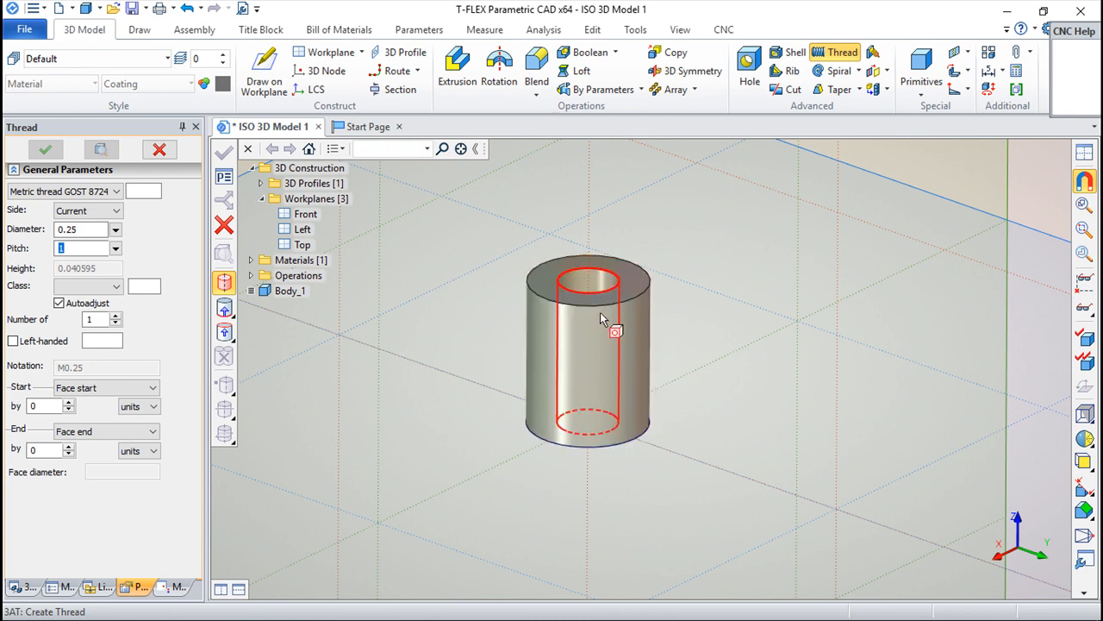
pyautogui.click(593, 357)
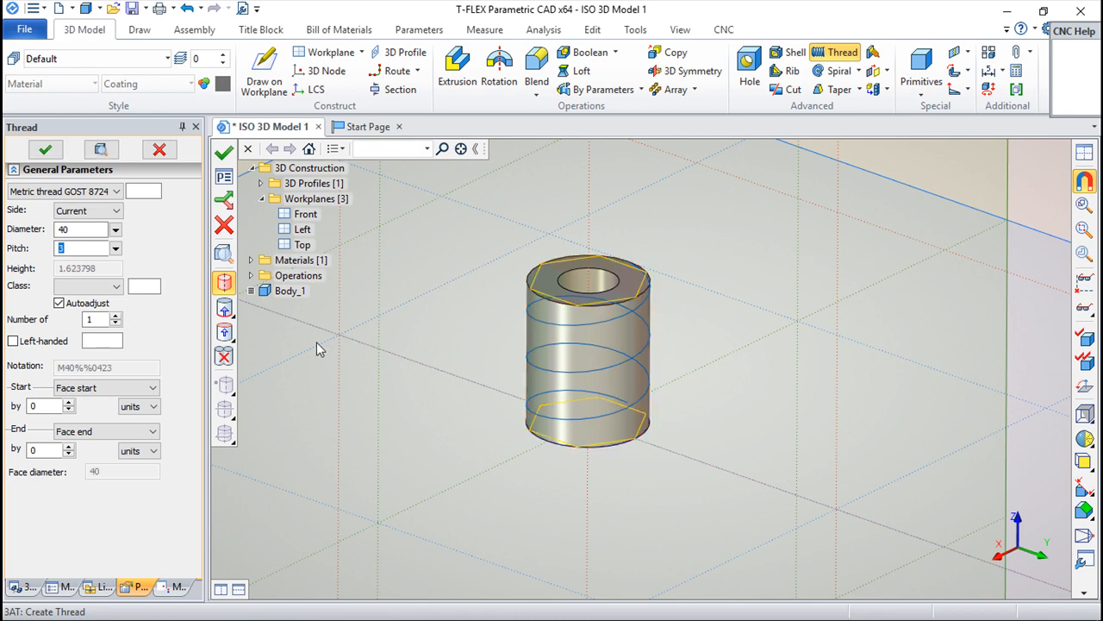
pyautogui.click(225, 308)
pyautogui.click(115, 192)
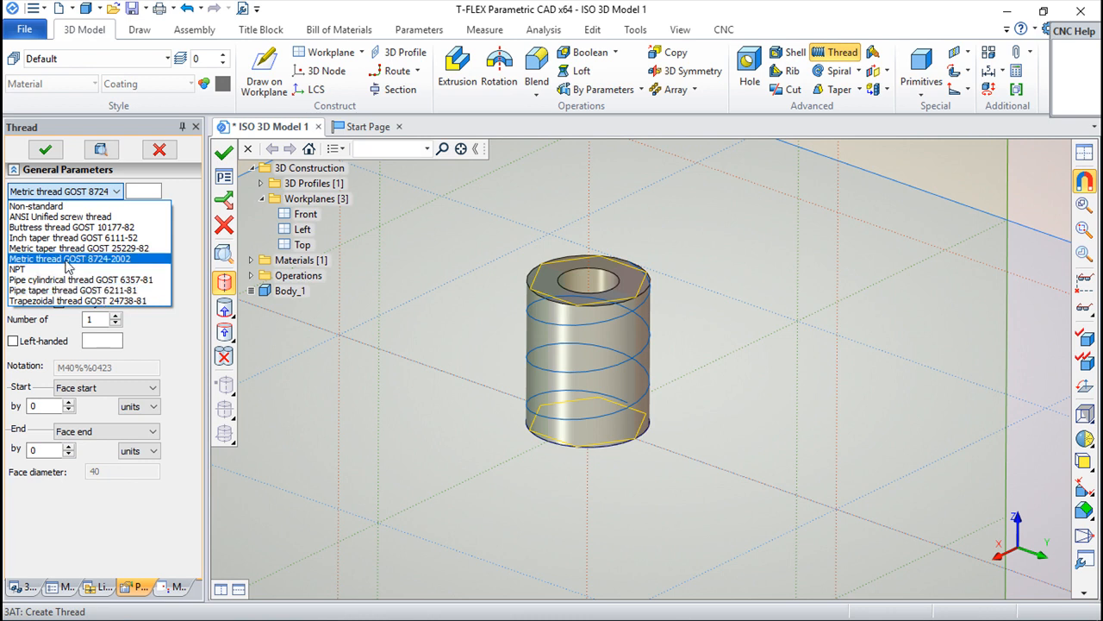
pyautogui.click(60, 207)
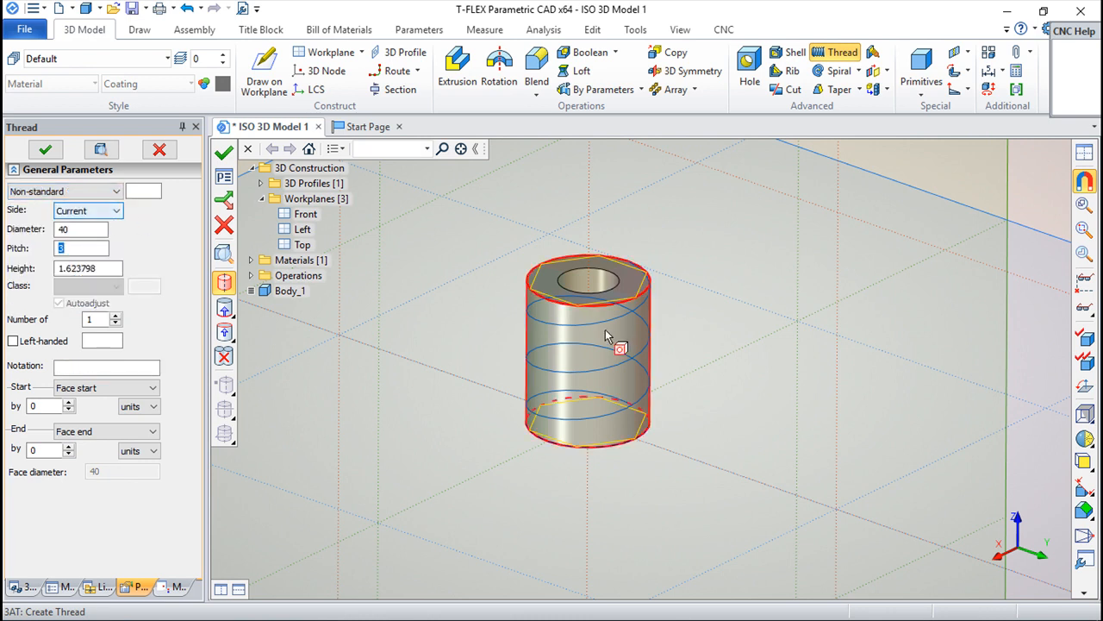
# Try the Inner side option for the non-standard thread and return the side to Current
pyautogui.click(117, 212)
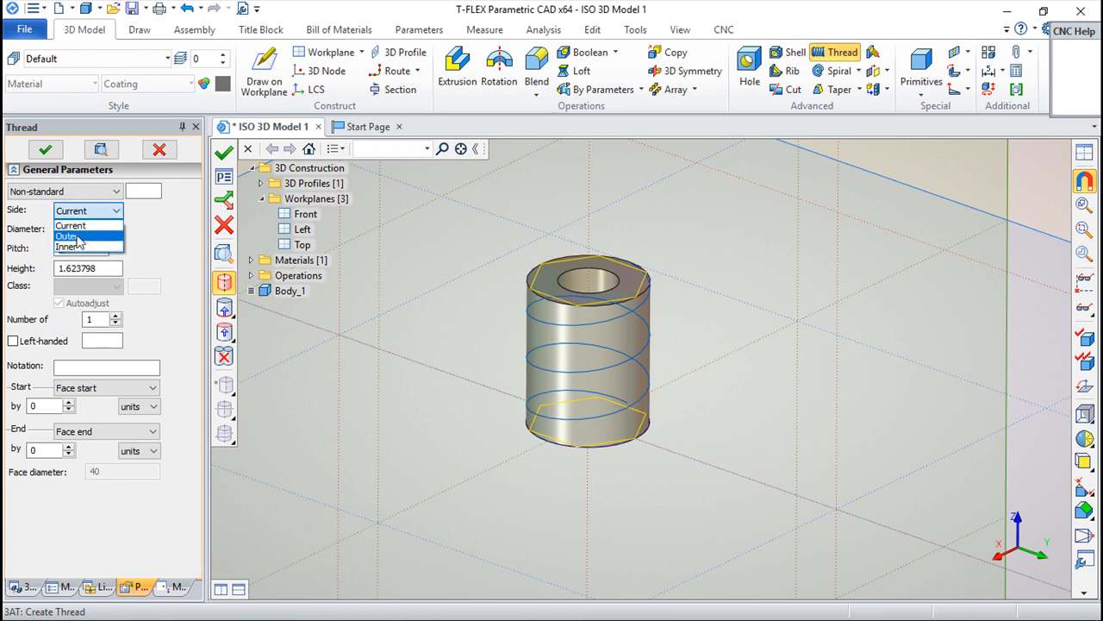
pyautogui.click(67, 247)
pyautogui.click(117, 211)
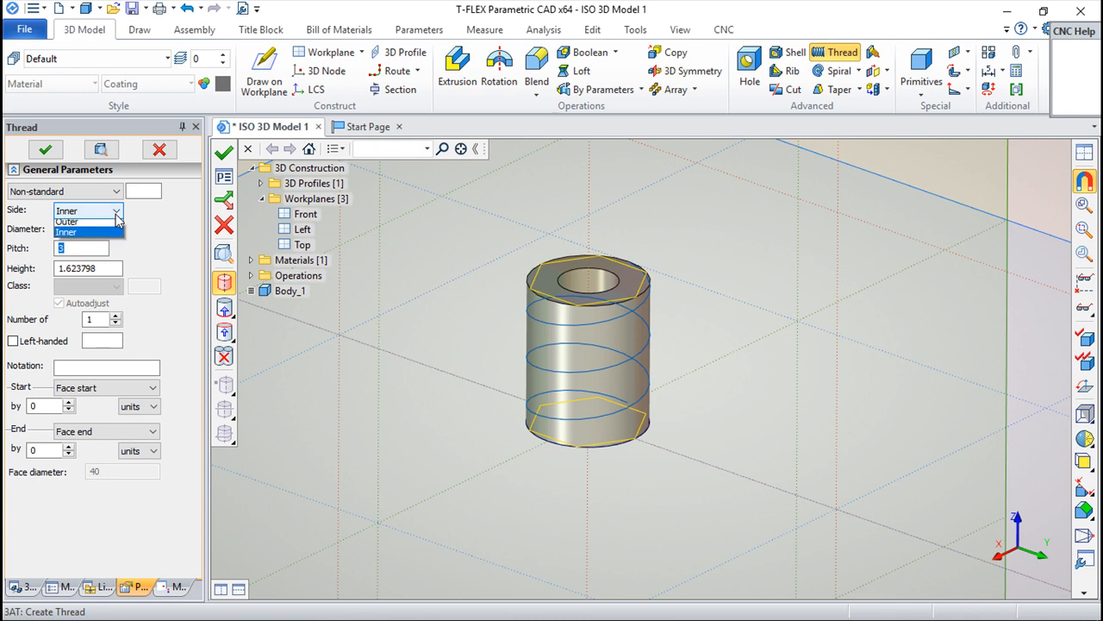
pyautogui.click(113, 231)
pyautogui.click(116, 210)
pyautogui.click(64, 220)
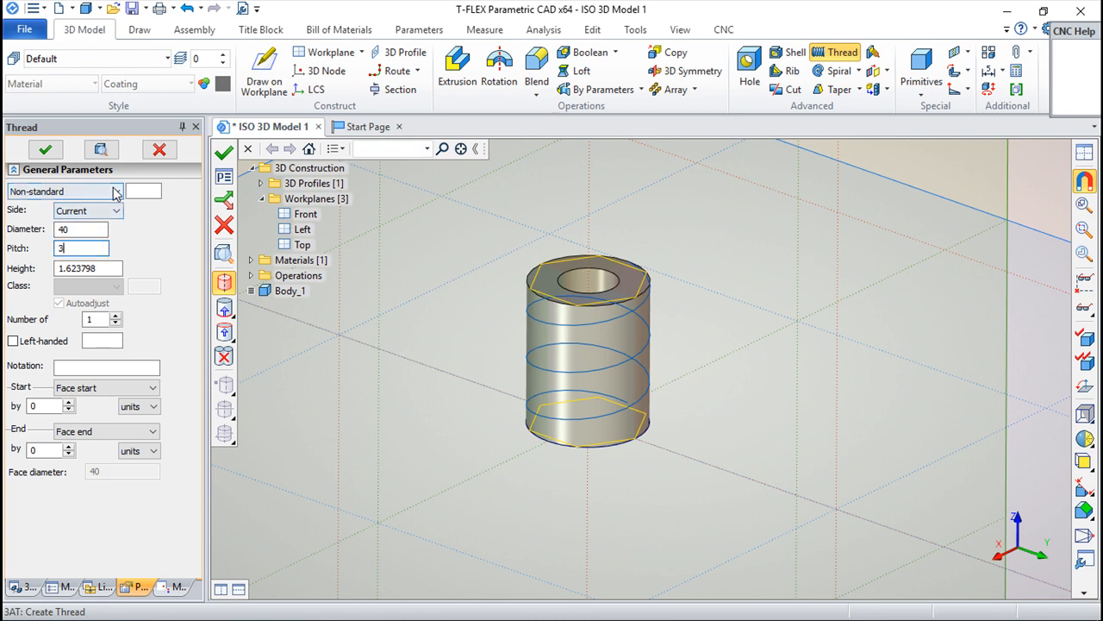
# Change the thread type to NPT and try its Outer and Inner sides, returning to Current
pyautogui.click(116, 191)
pyautogui.click(34, 267)
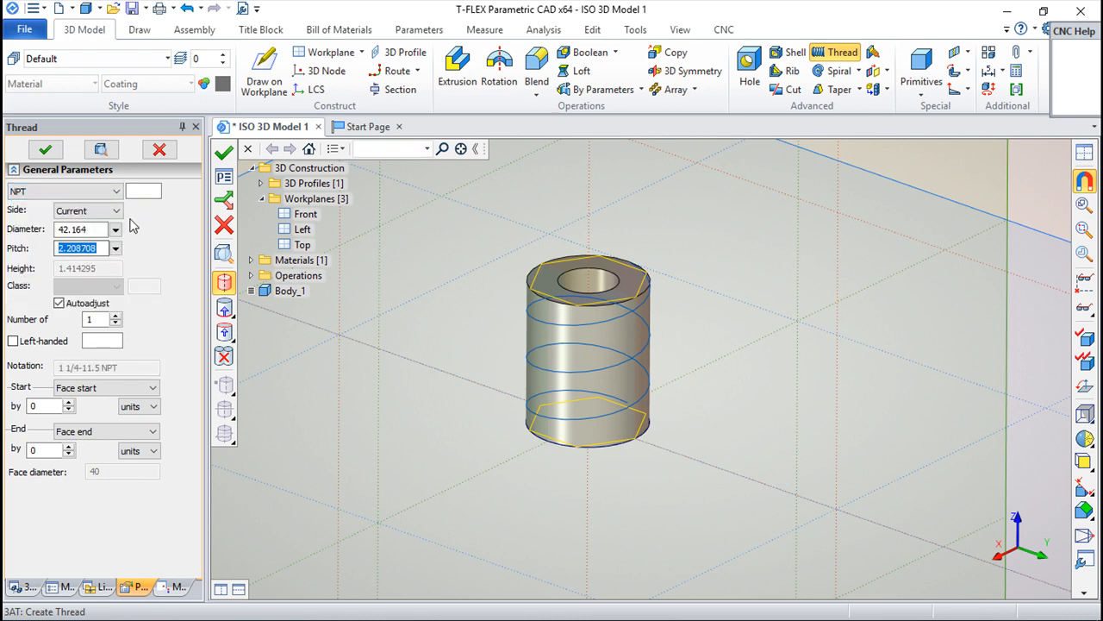
pyautogui.click(116, 211)
pyautogui.click(119, 211)
pyautogui.click(118, 211)
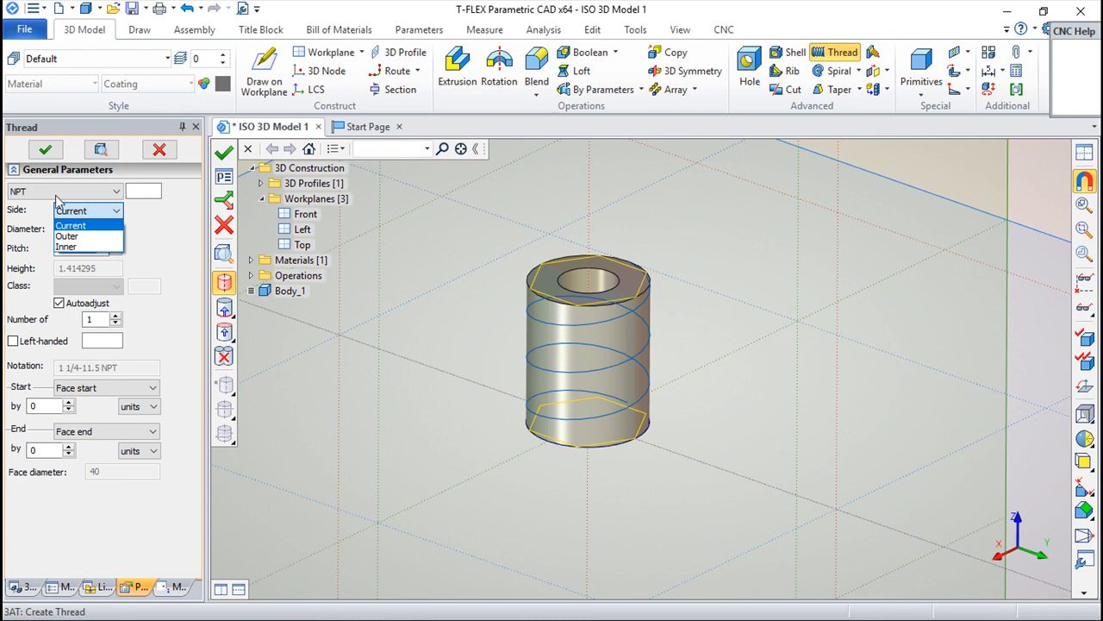
pyautogui.click(67, 236)
pyautogui.click(95, 211)
pyautogui.click(95, 245)
pyautogui.click(95, 211)
pyautogui.click(71, 225)
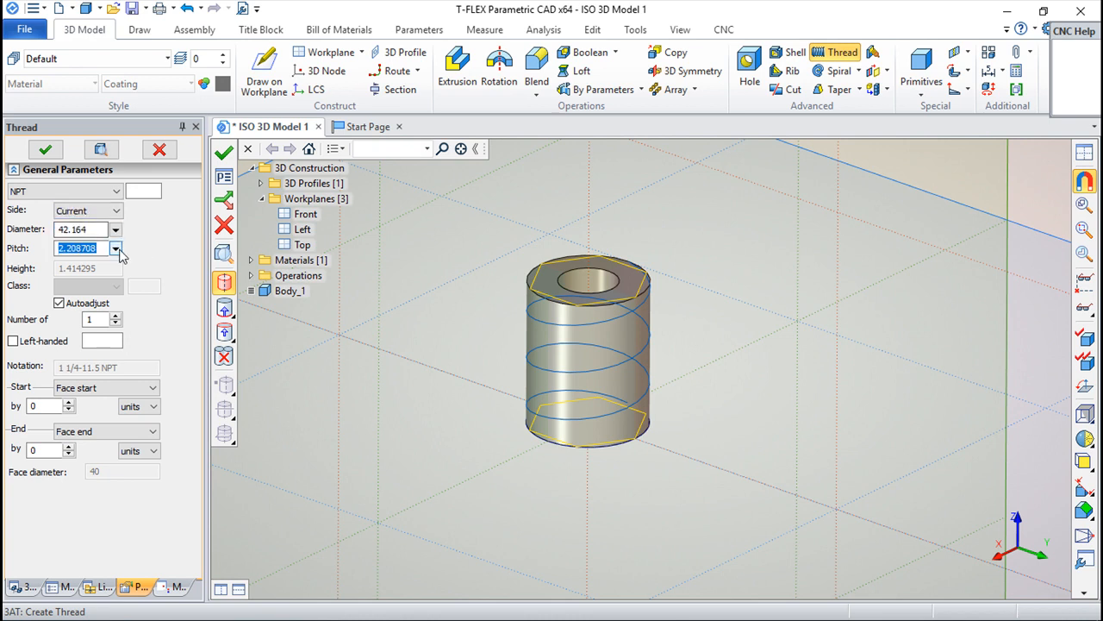
# Examine the standard pitch and diameter values offered for the NPT thread
pyautogui.click(116, 249)
pyautogui.click(114, 249)
pyautogui.click(116, 231)
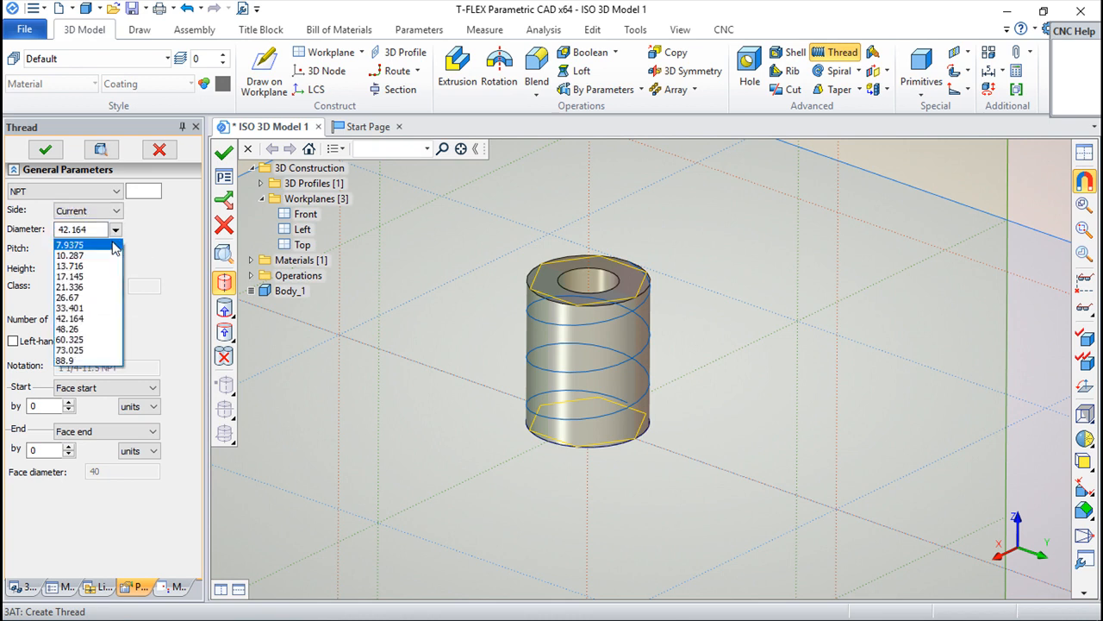
pyautogui.click(115, 229)
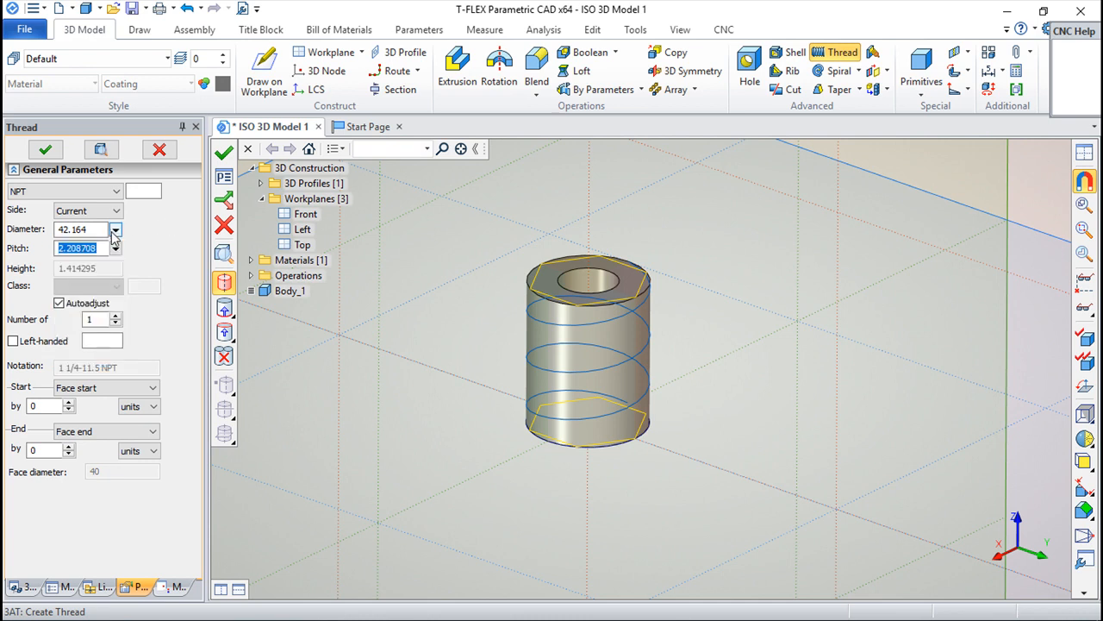
pyautogui.click(115, 248)
pyautogui.click(114, 249)
# Create a Non-standard thread on the cylinder with side Outer and diameter 40
pyautogui.click(117, 191)
pyautogui.click(61, 200)
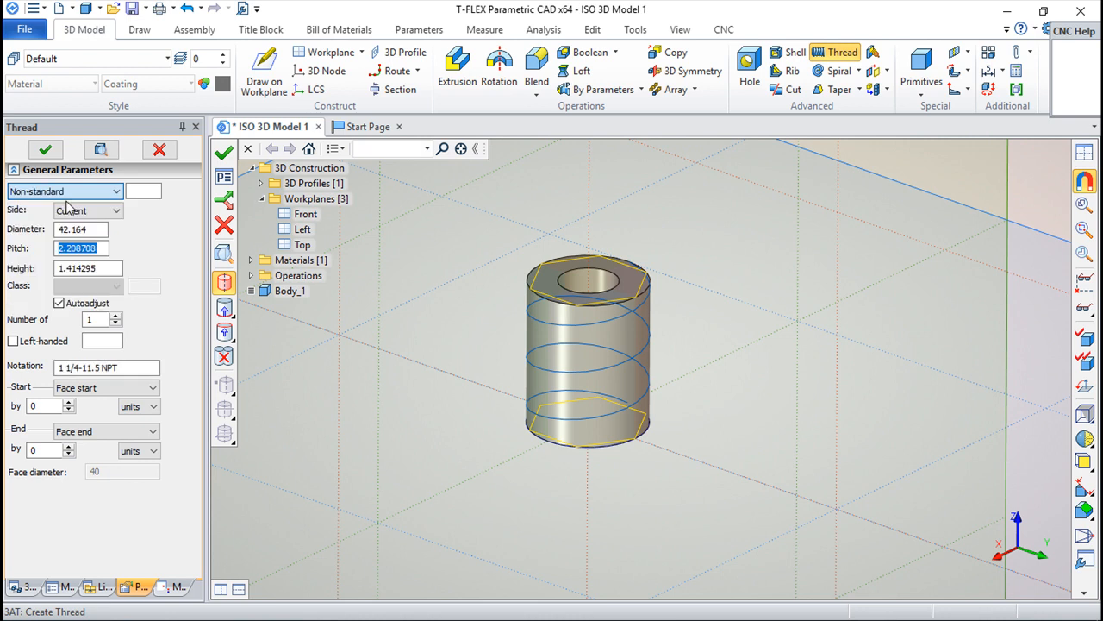
pyautogui.click(115, 211)
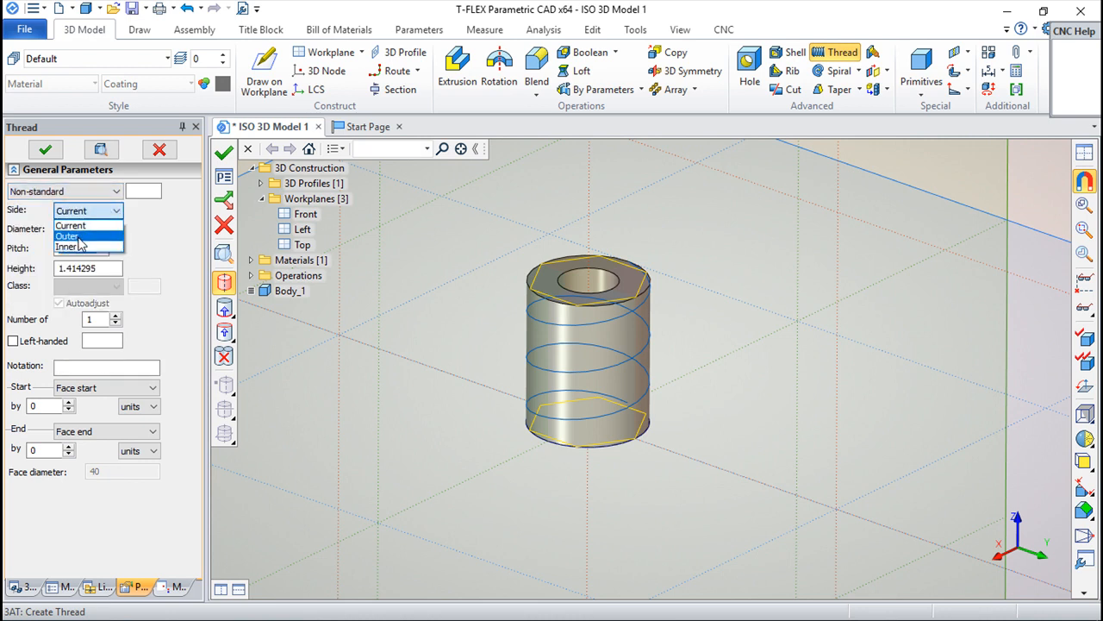
pyautogui.click(78, 236)
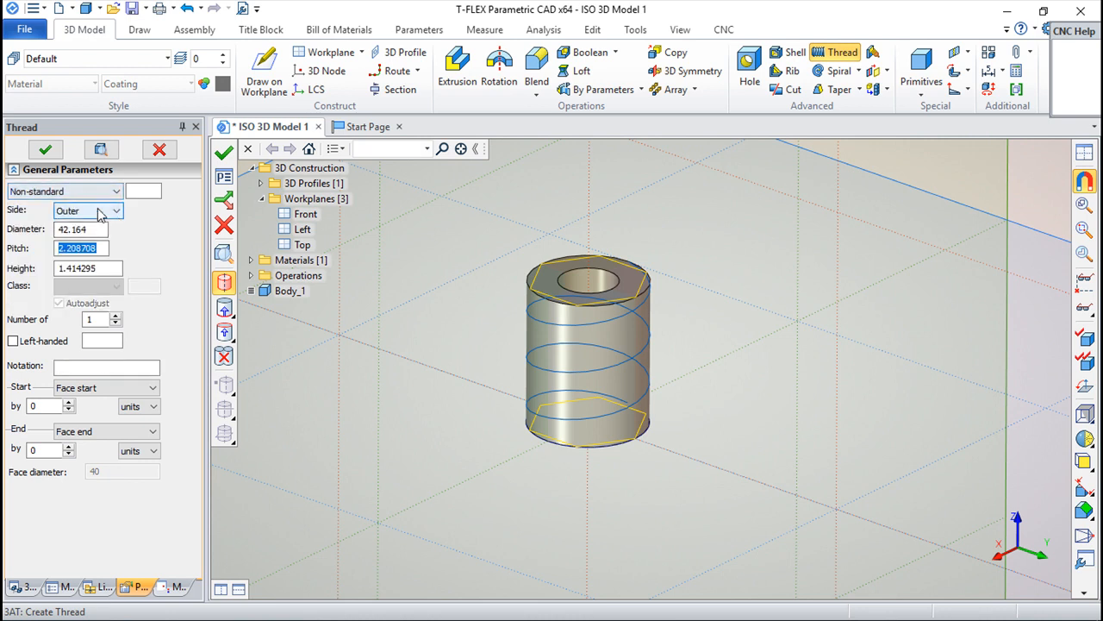
pyautogui.click(94, 230)
pyautogui.write('40')
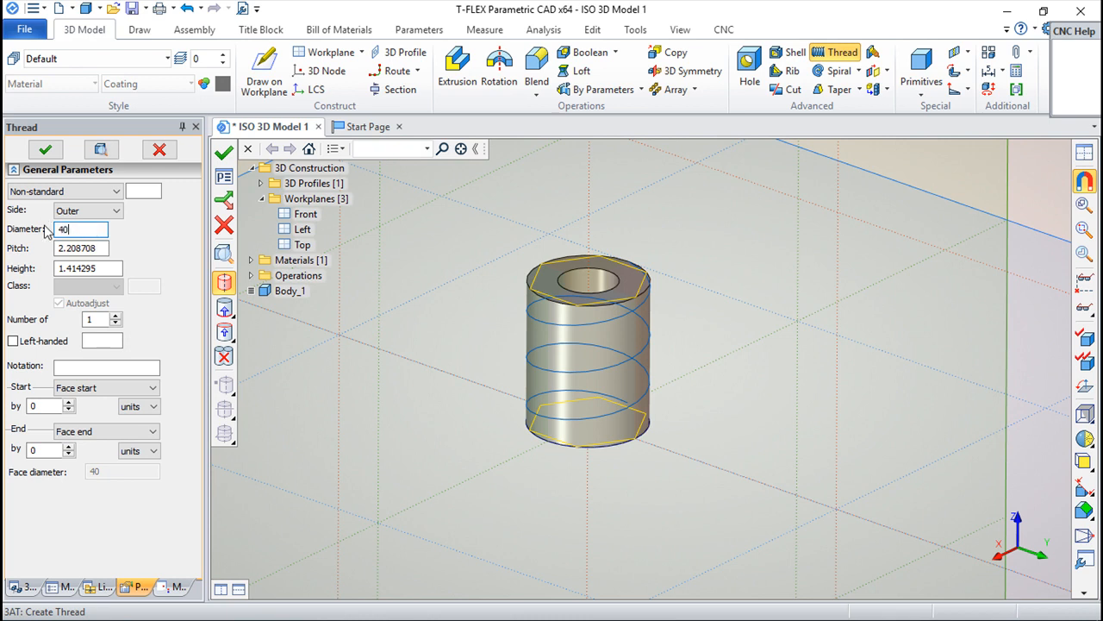
pyautogui.press('Return')
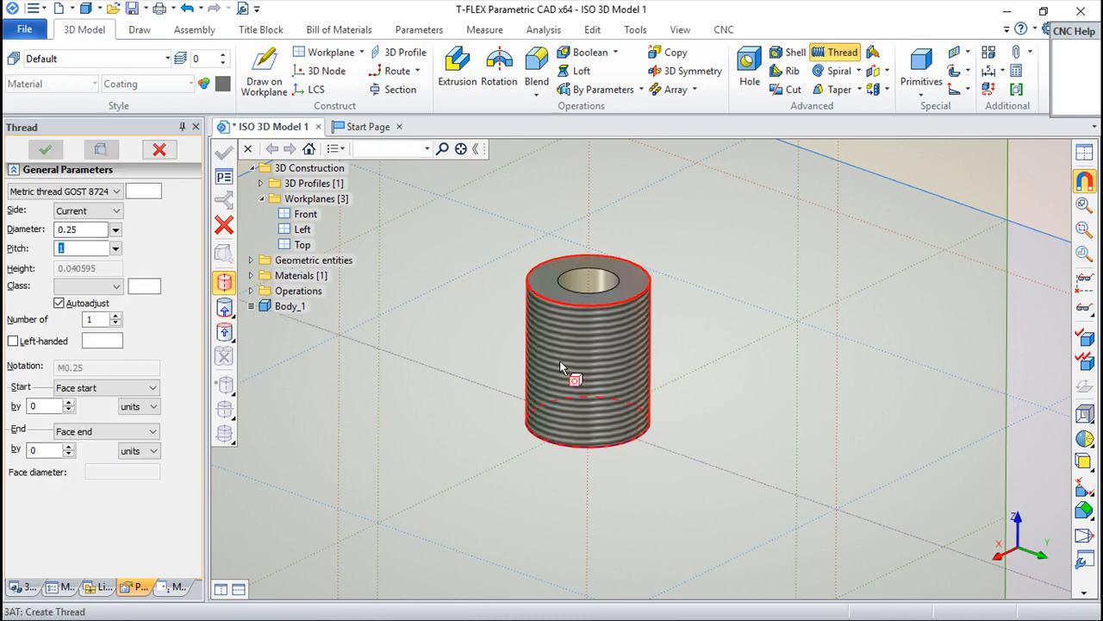
# Undo the thread creation on the cylinder
pyautogui.click(175, 8)
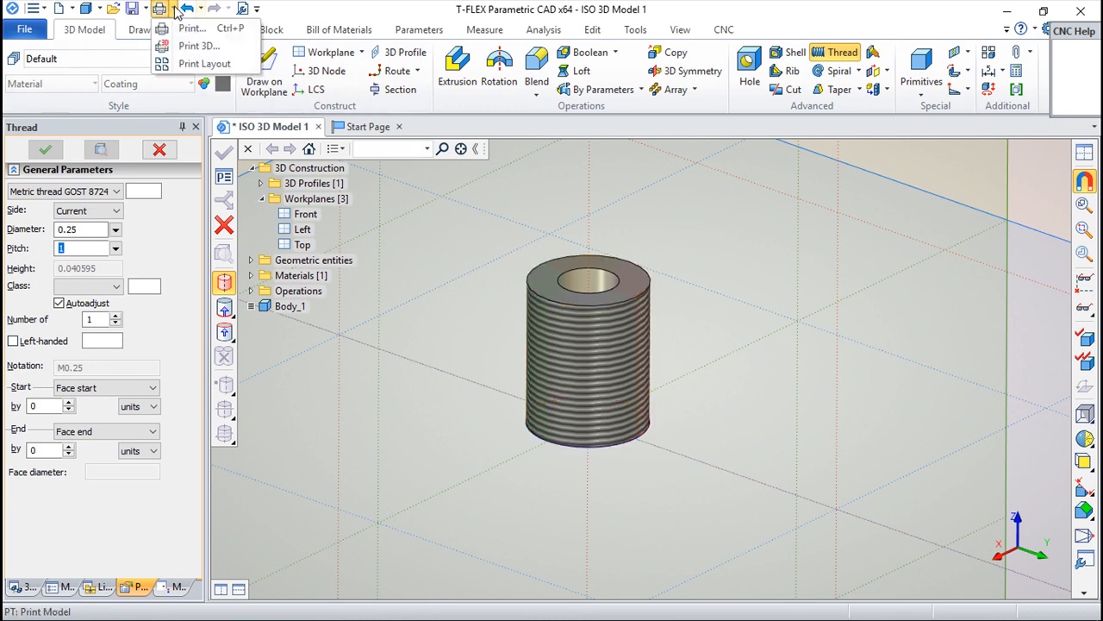
pyautogui.click(187, 8)
# Start a new thread on the cylinder's outer face using the Non-standard type
pyautogui.click(849, 58)
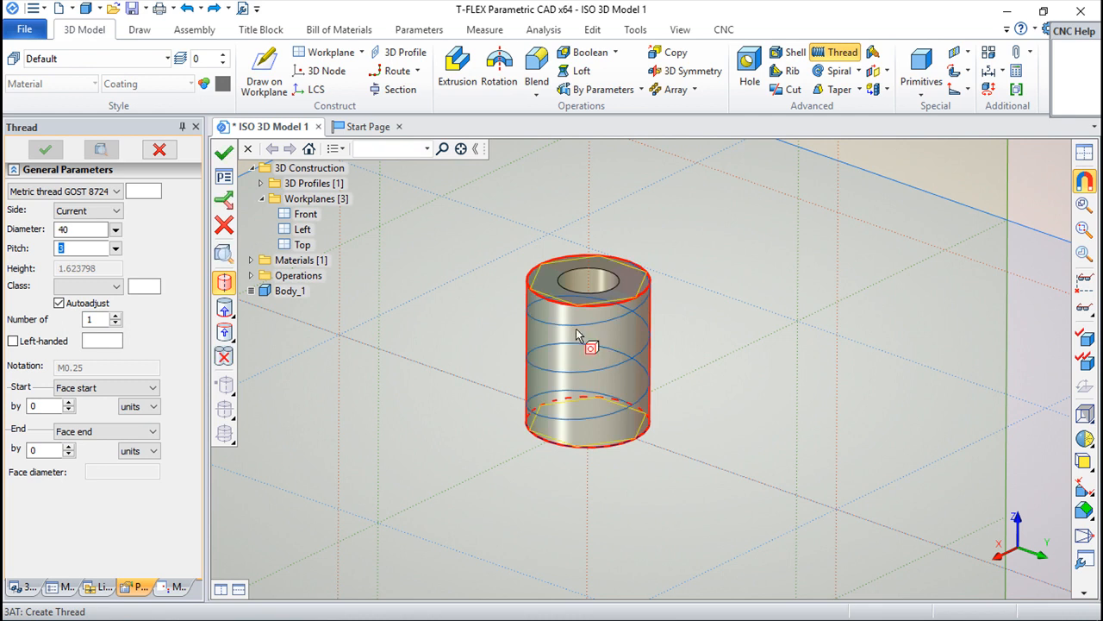
pyautogui.click(600, 348)
pyautogui.click(112, 191)
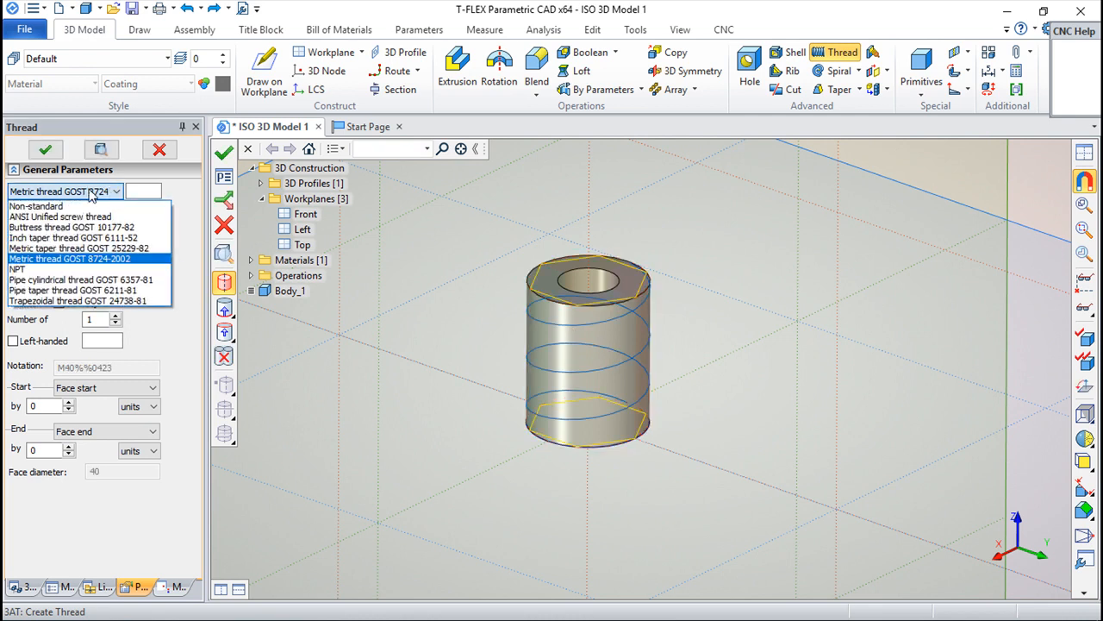
pyautogui.click(56, 206)
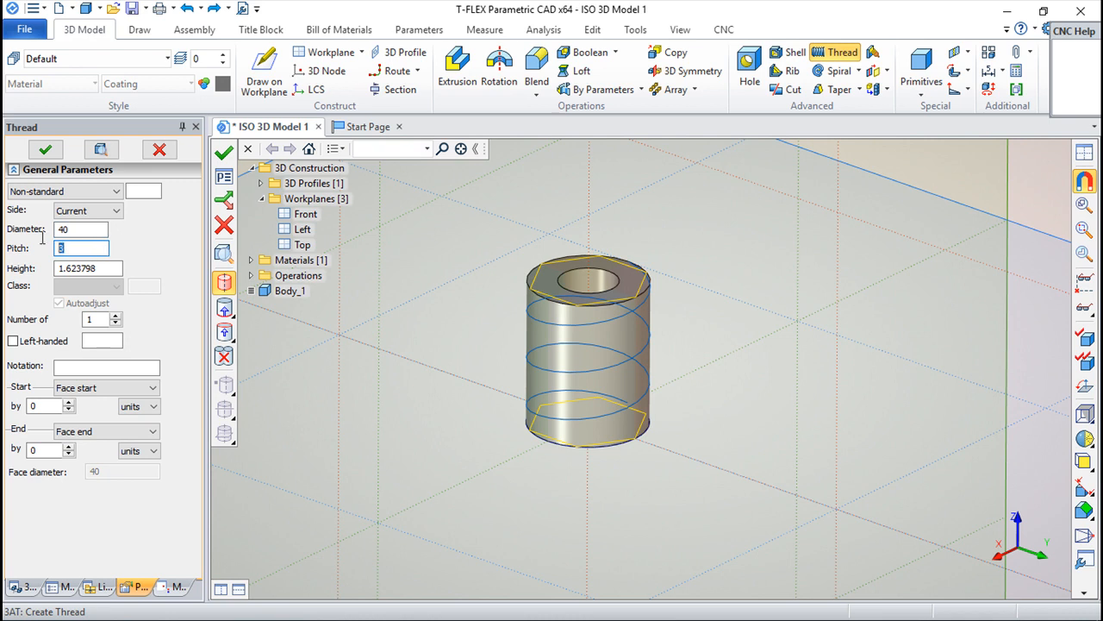
# Try a thread pitch of 5, then restore the pitch to 3
pyautogui.click(101, 269)
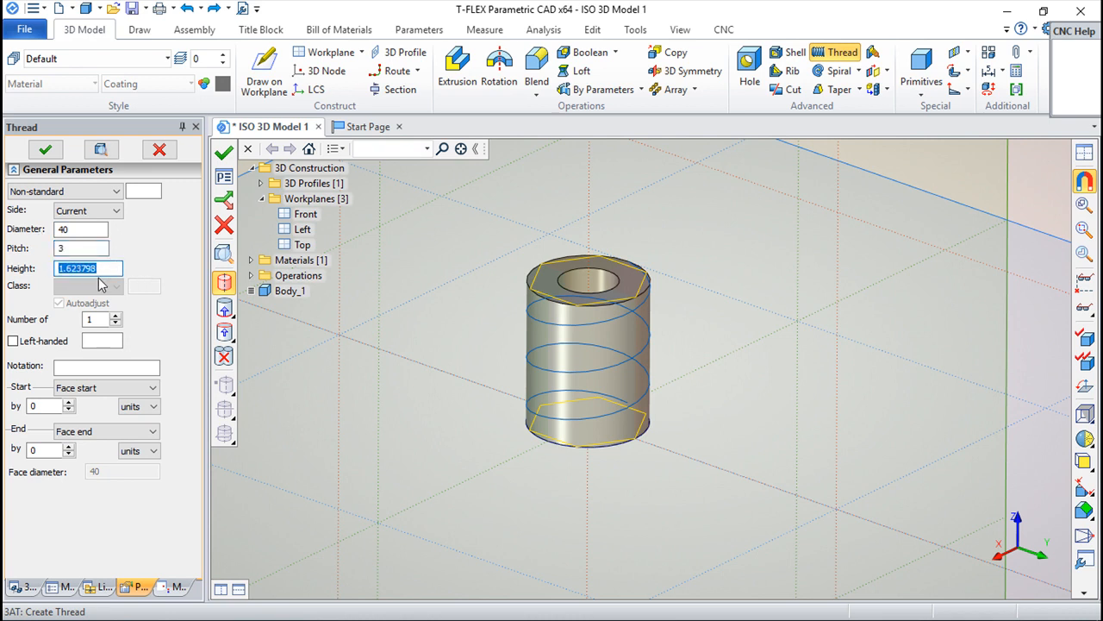
pyautogui.moveTo(76, 248); pyautogui.dragTo(25, 251)
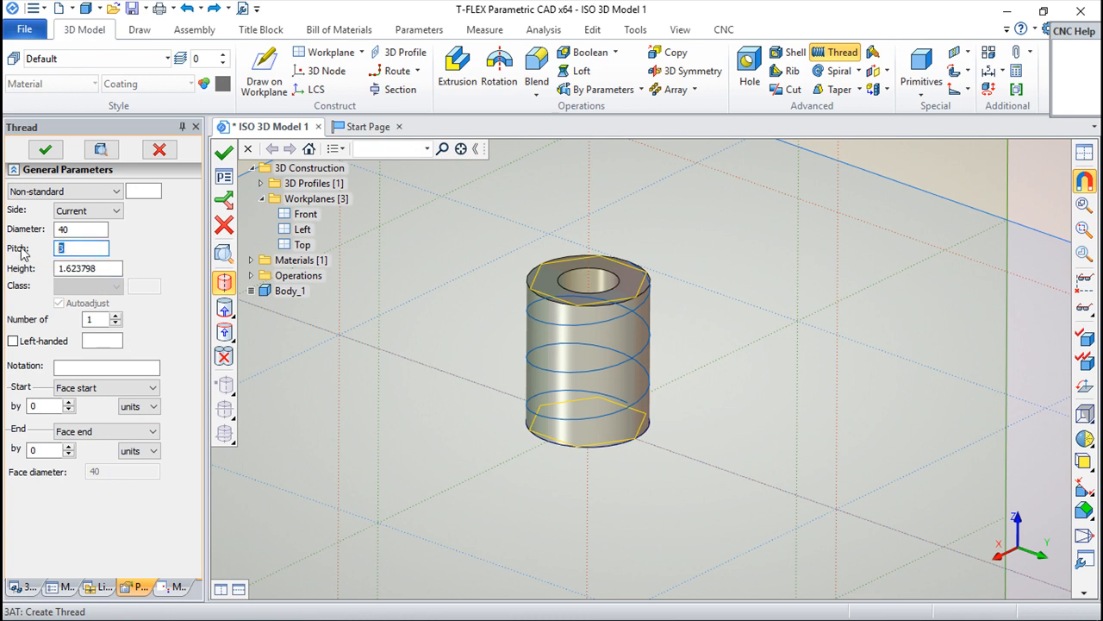
pyautogui.write('5')
pyautogui.click(116, 268)
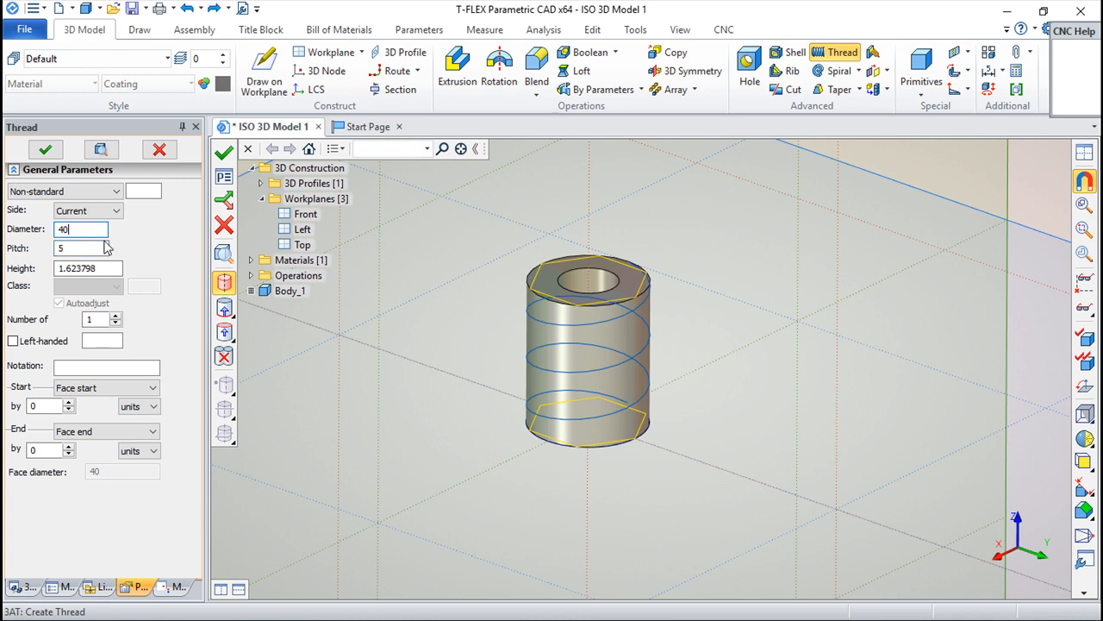
pyautogui.click(76, 248)
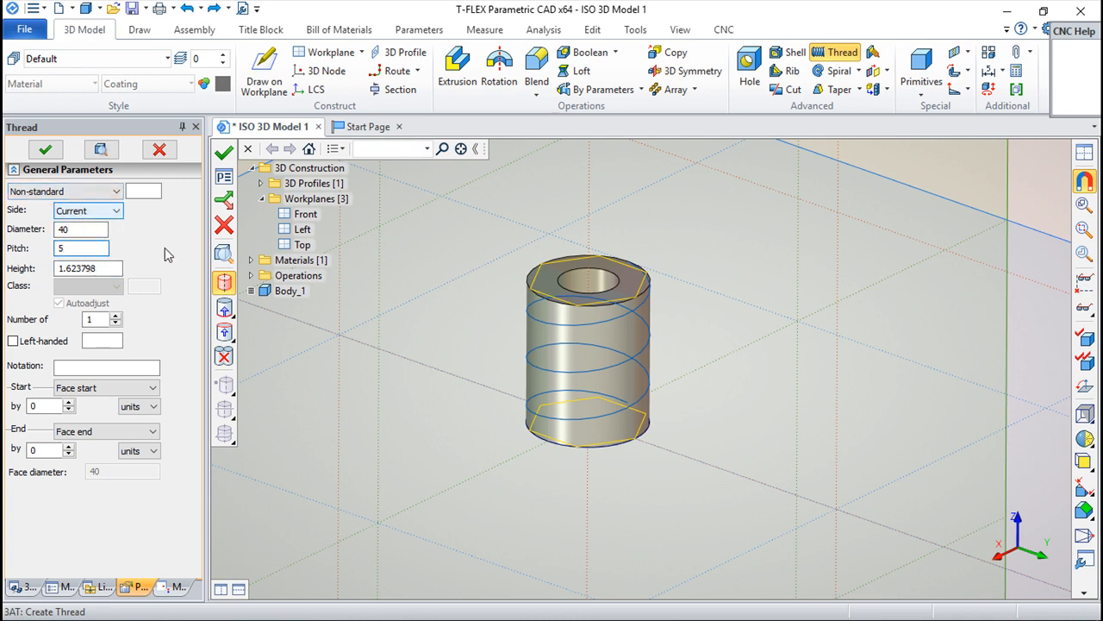
pyautogui.doubleClick(78, 247)
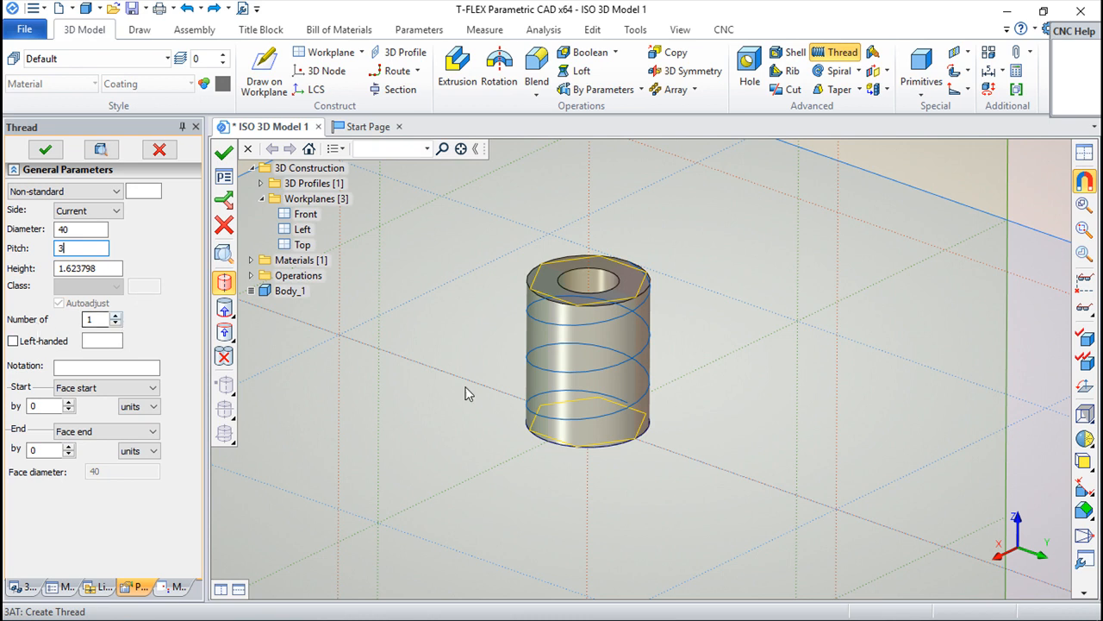
# Try the left-handed option on the thread and switch it back off
pyautogui.moveTo(650, 479); pyautogui.dragTo(597, 456)
pyautogui.click(13, 342)
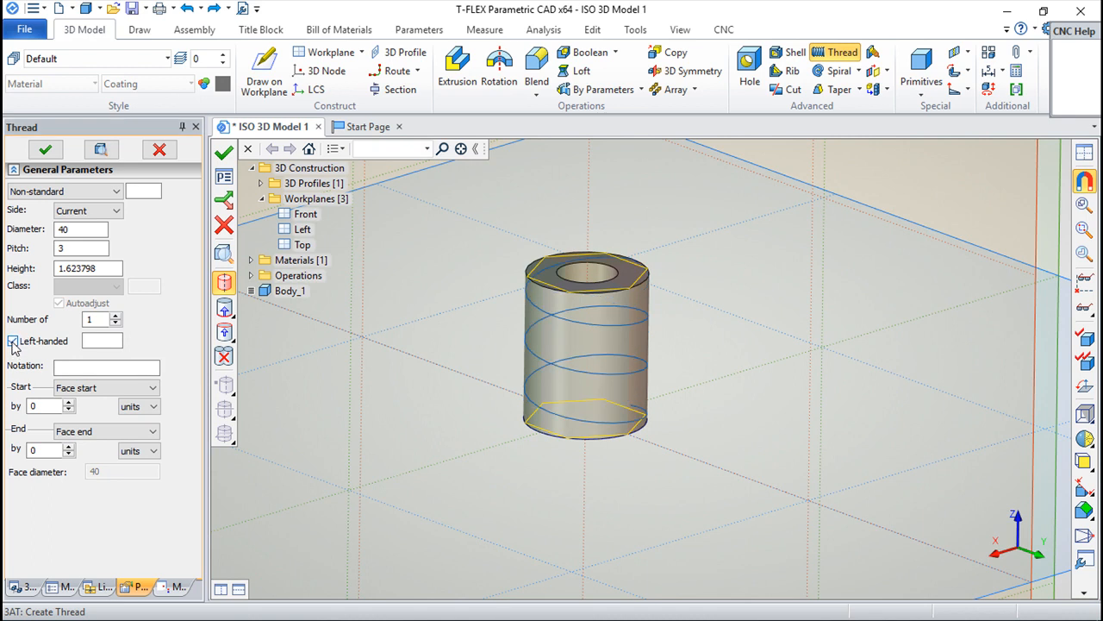
pyautogui.click(13, 341)
# Offset the thread's start by 5 units from the face start
pyautogui.click(85, 368)
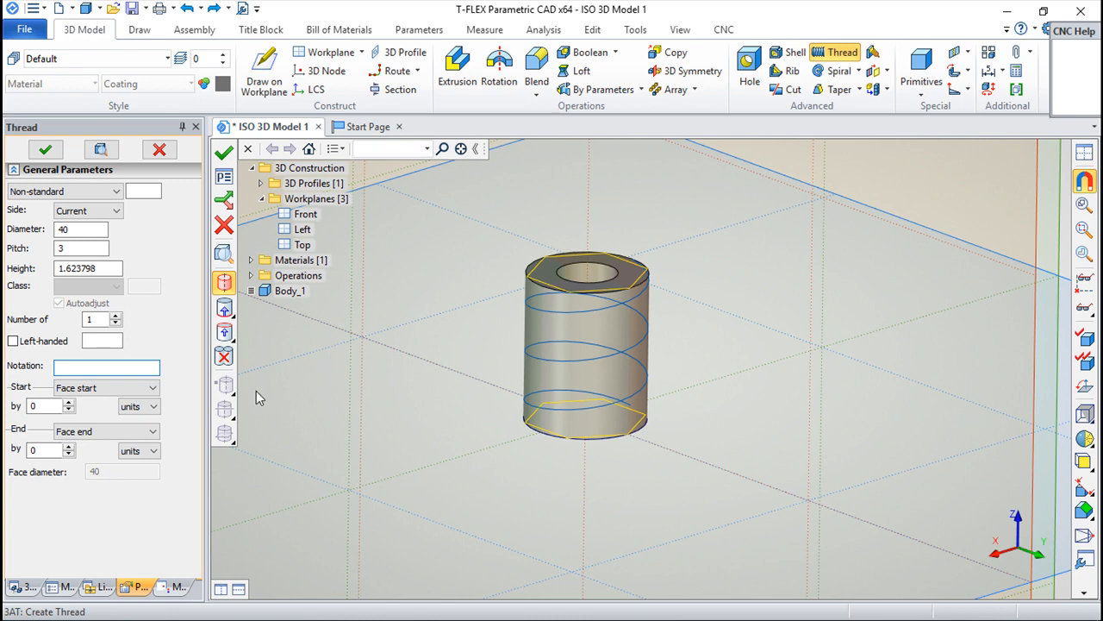
pyautogui.click(150, 394)
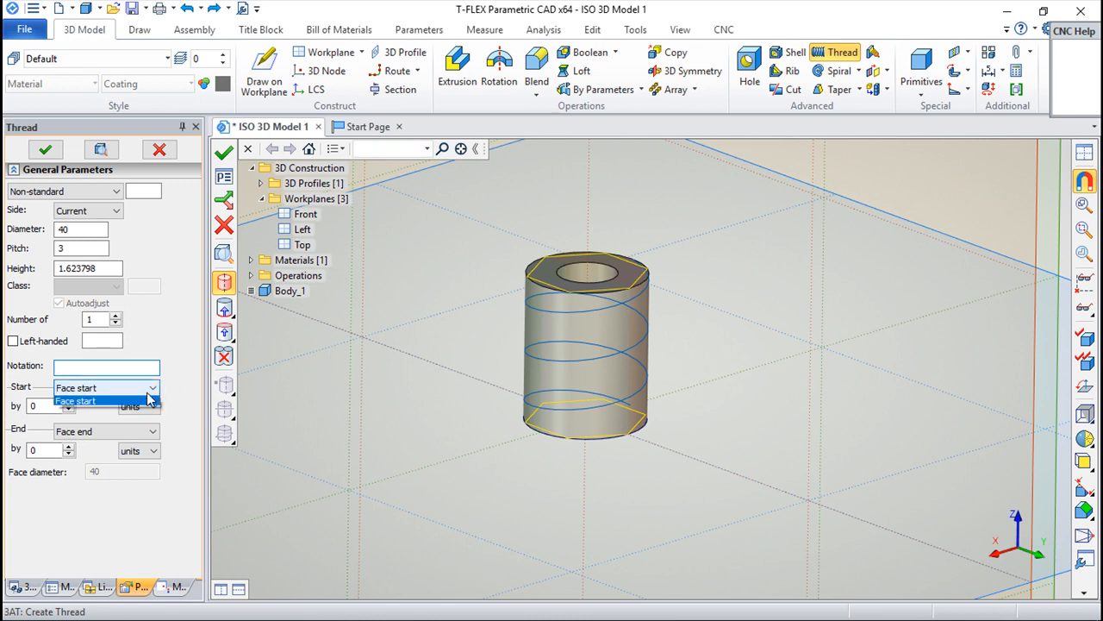
pyautogui.click(151, 398)
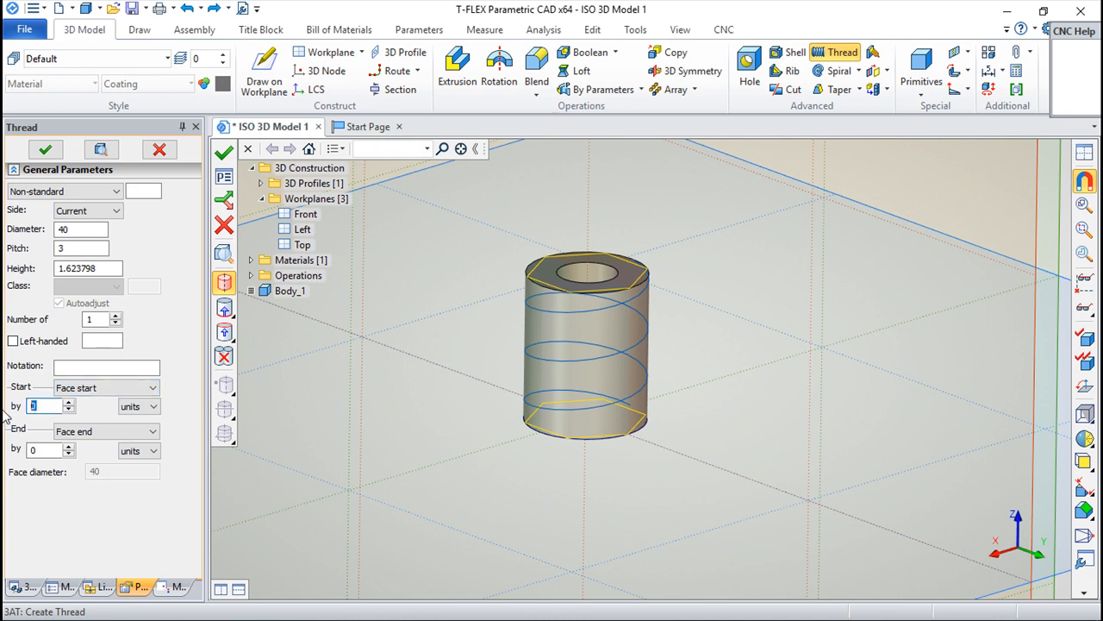
pyautogui.write('5')
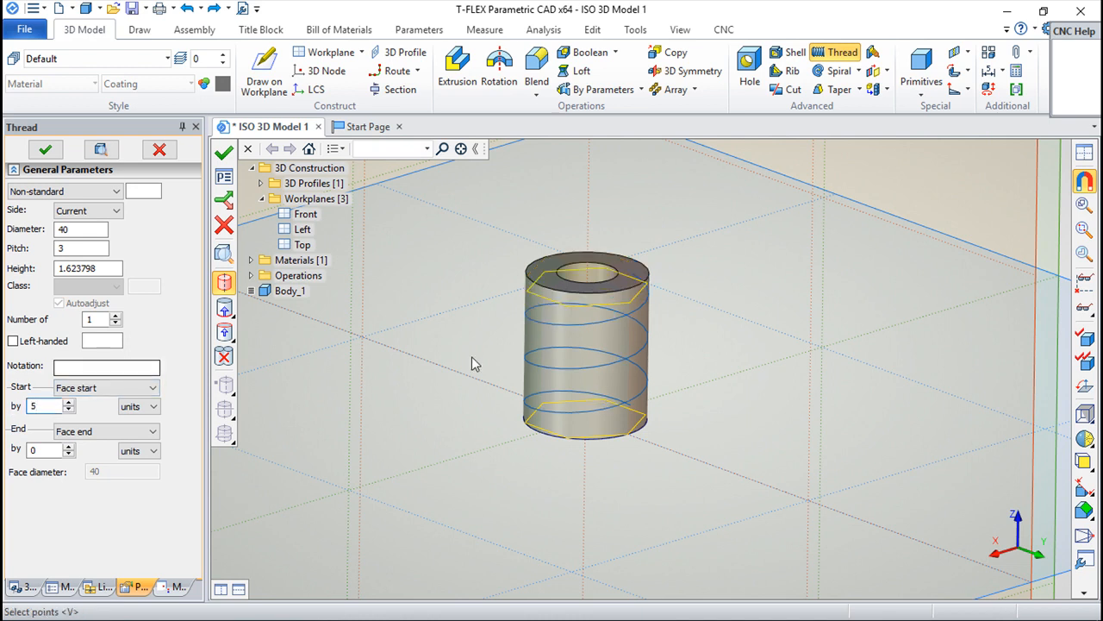
pyautogui.moveTo(697, 367); pyautogui.dragTo(710, 312)
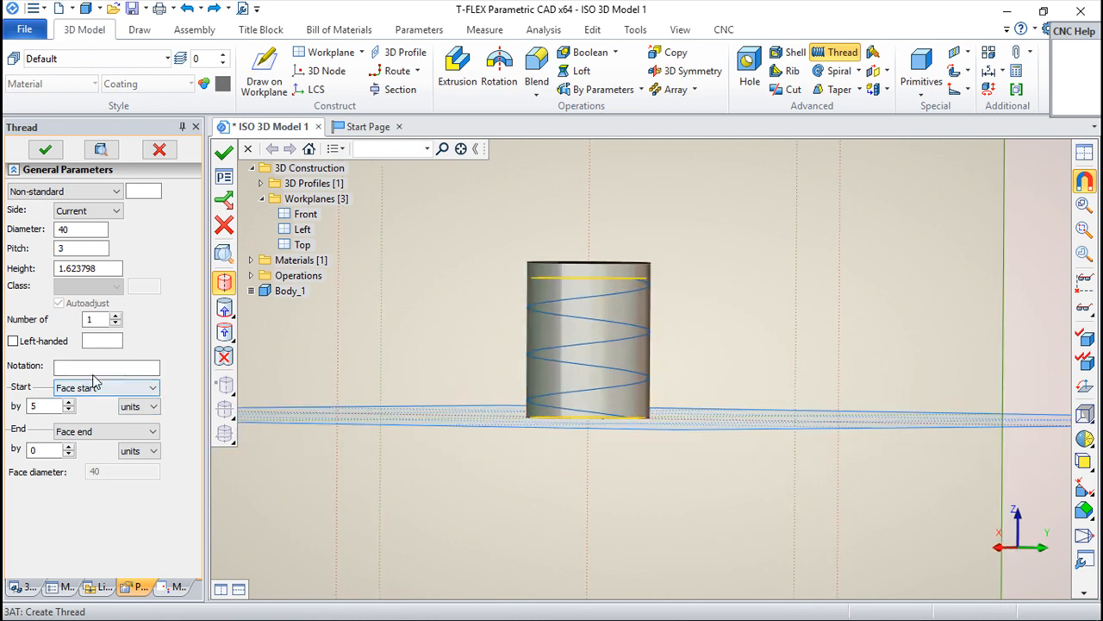
pyautogui.click(152, 393)
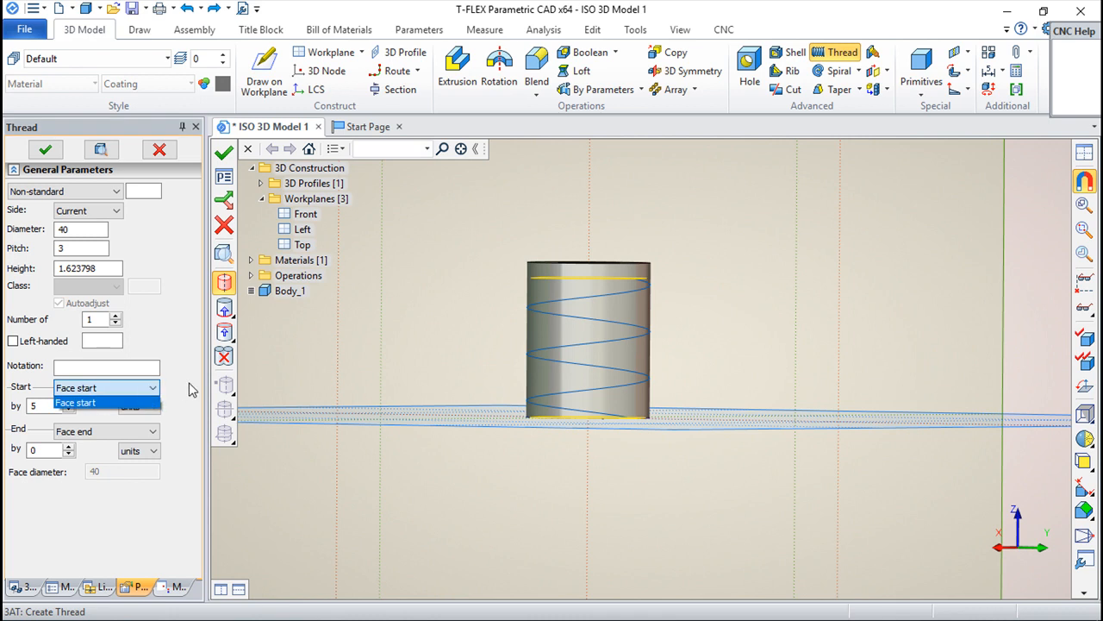
pyautogui.click(151, 398)
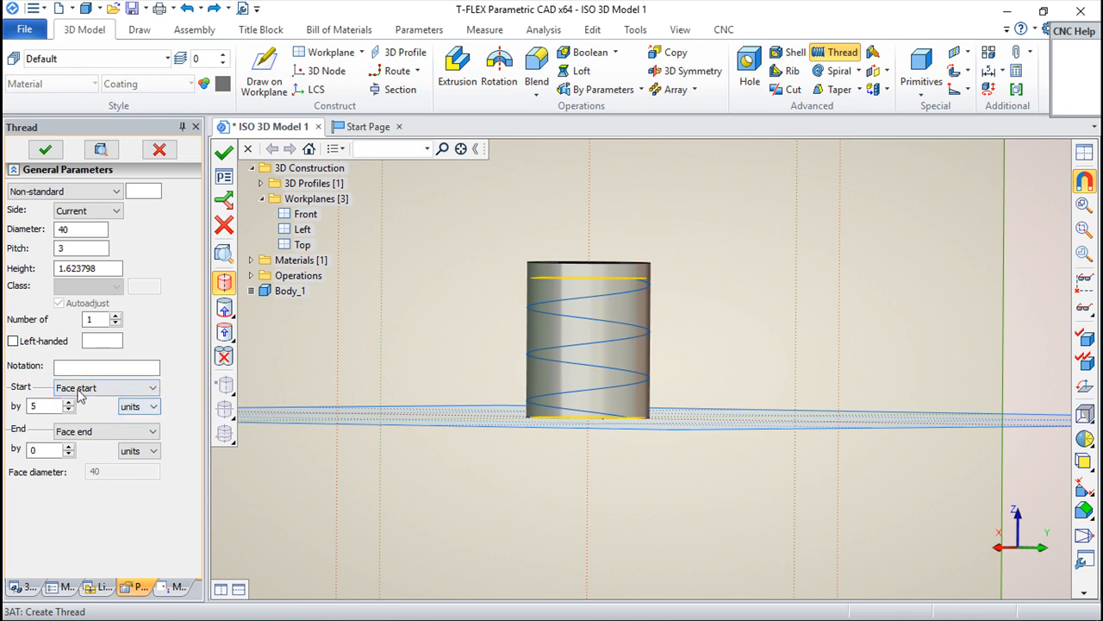
# Try ending the thread at the face start, then restore its end to the face end
pyautogui.click(152, 434)
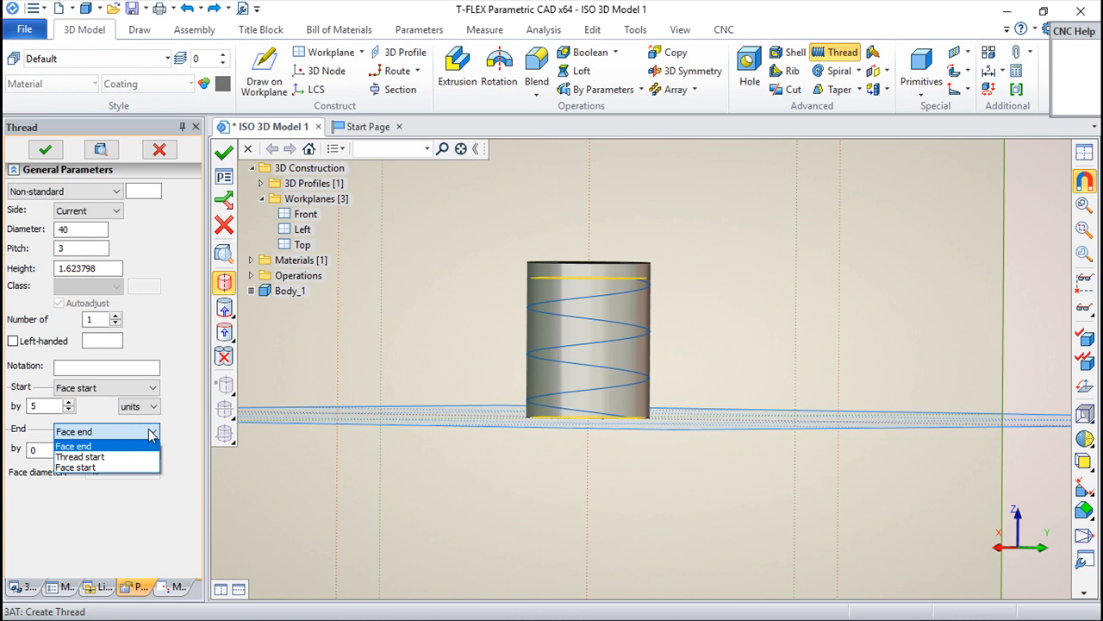
pyautogui.click(75, 467)
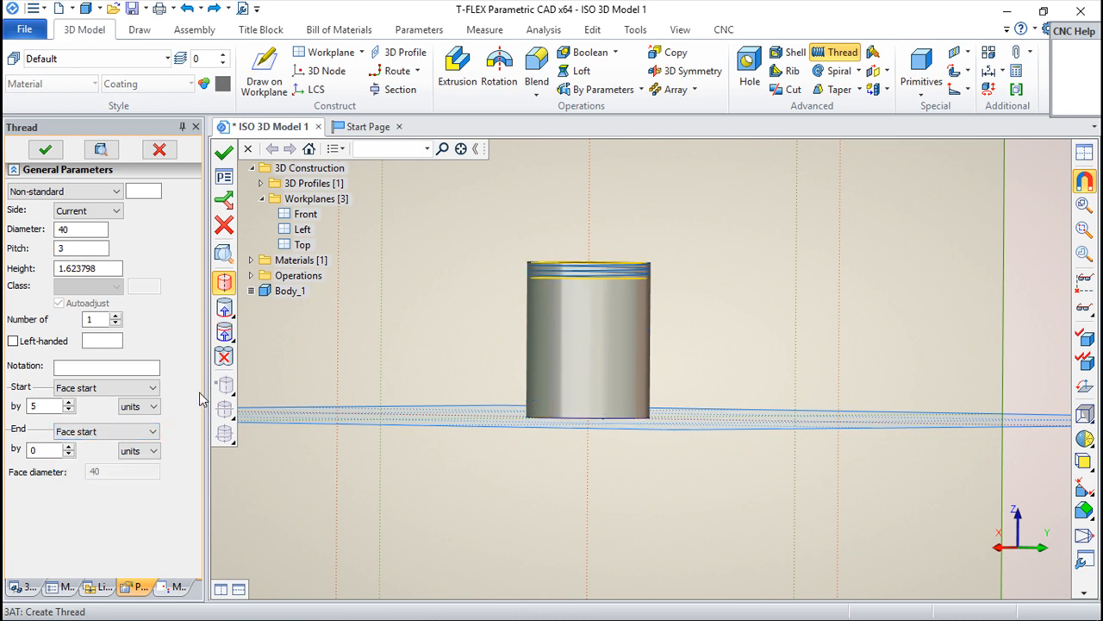
pyautogui.click(152, 431)
pyautogui.click(86, 445)
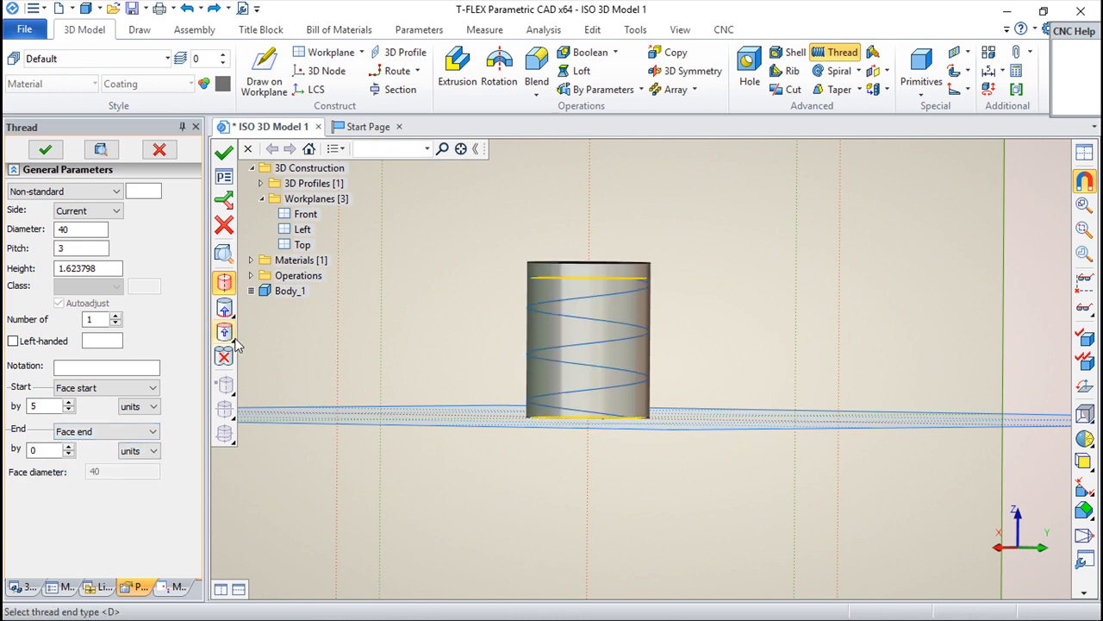
# Finish creating the non-standard thread on the cylinder's outer face with the parameters set
pyautogui.click(223, 152)
pyautogui.moveTo(710, 268); pyautogui.dragTo(576, 476, button='right')
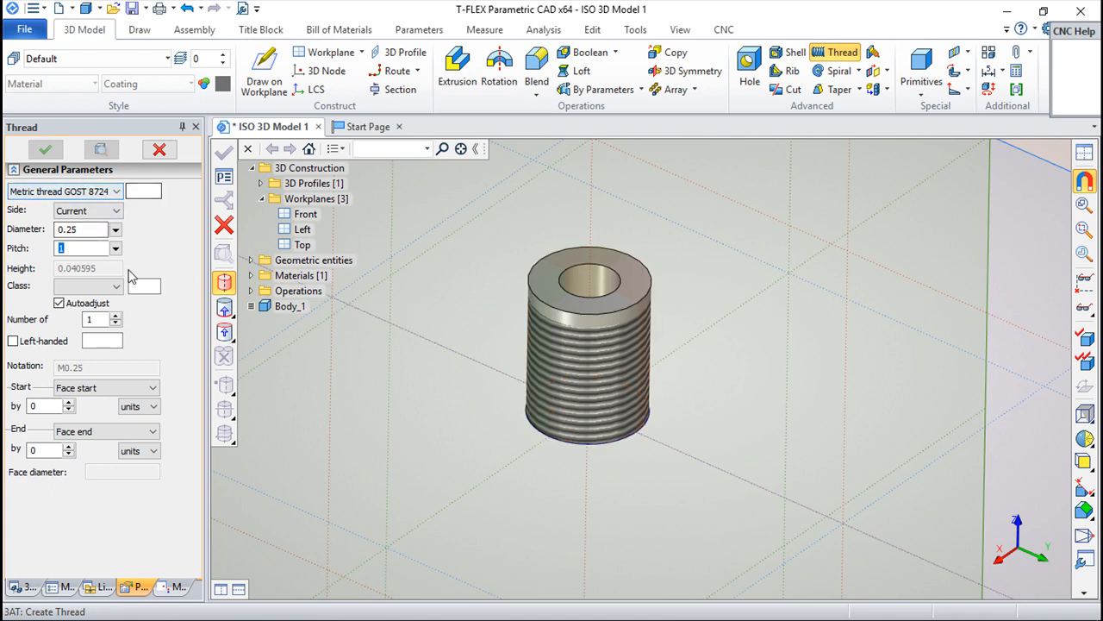
# Set the new GOST 8724 metric thread's diameter to 1 and check which pitches are available for it
pyautogui.click(116, 249)
pyautogui.click(117, 249)
pyautogui.click(117, 250)
pyautogui.click(117, 251)
pyautogui.click(115, 229)
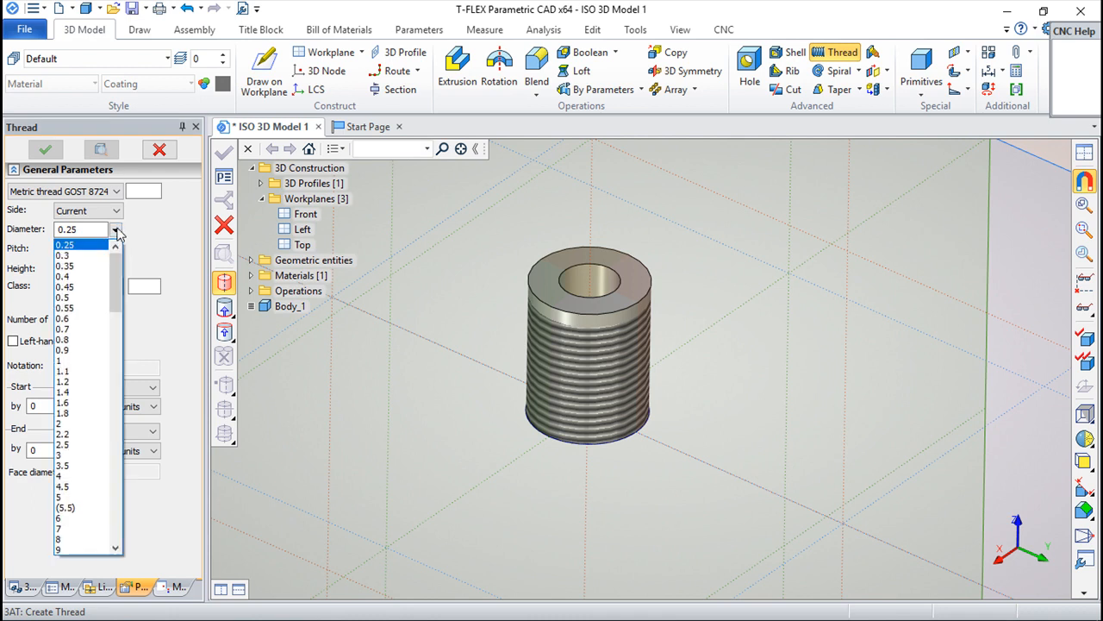
pyautogui.click(64, 360)
pyautogui.click(116, 248)
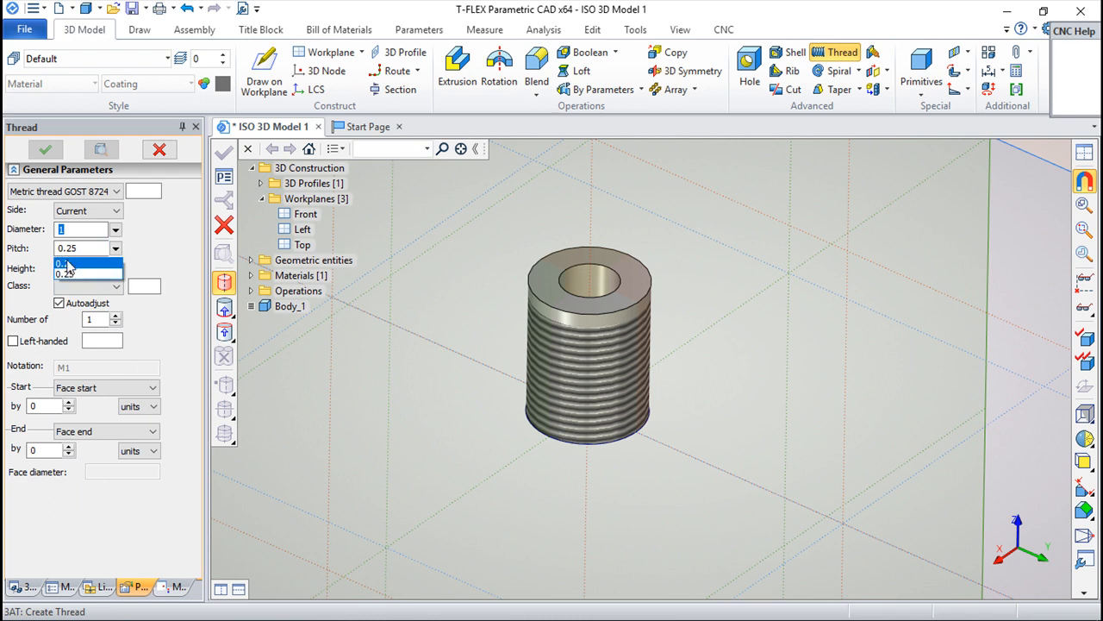
pyautogui.click(153, 248)
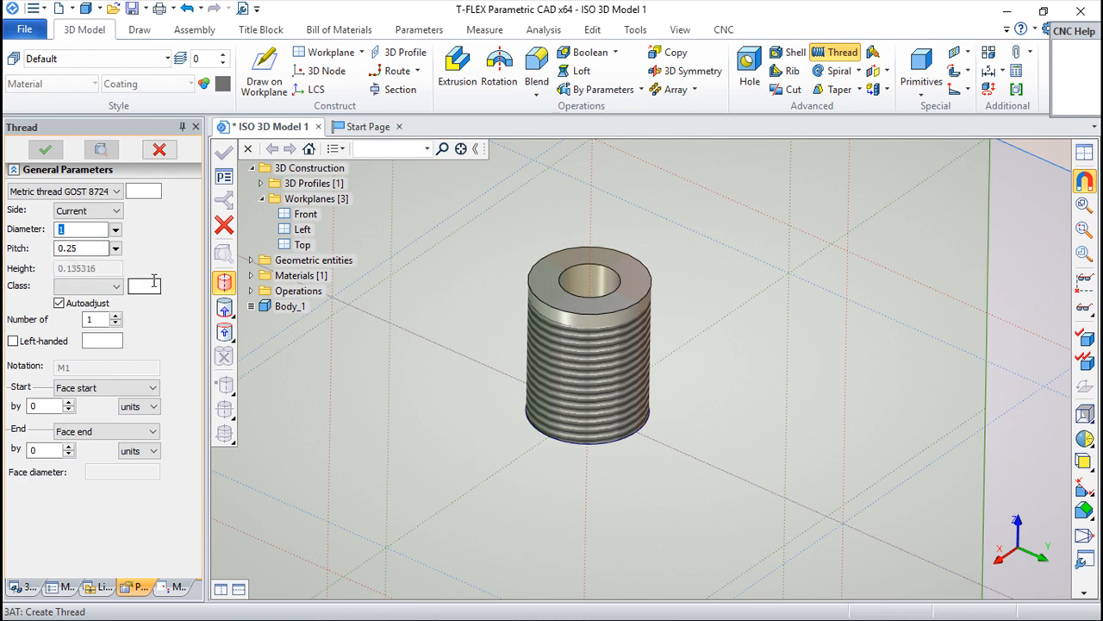